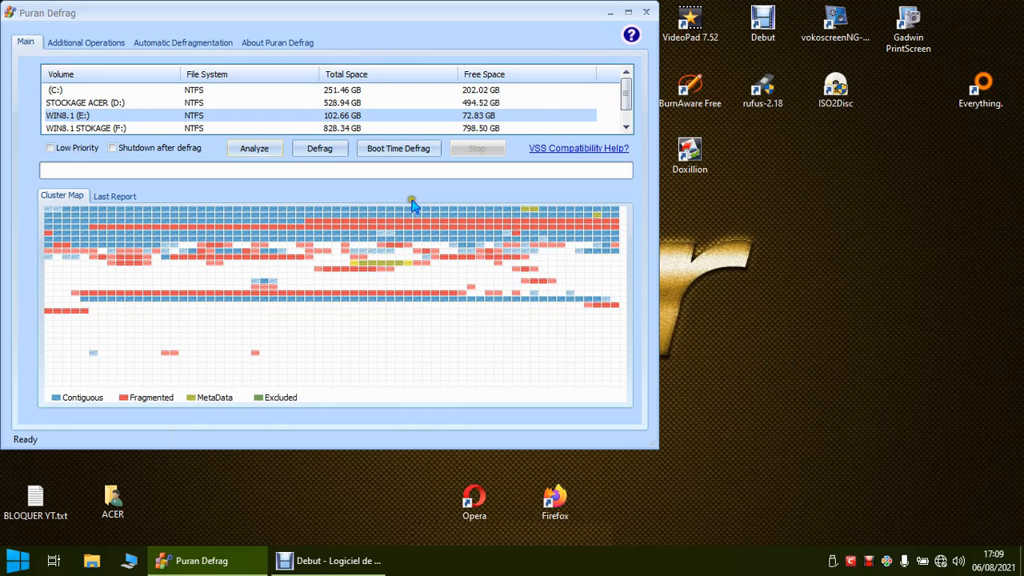
Select the WIN8.1 (E:) volume and review its last analysis report
left_click(81, 120)
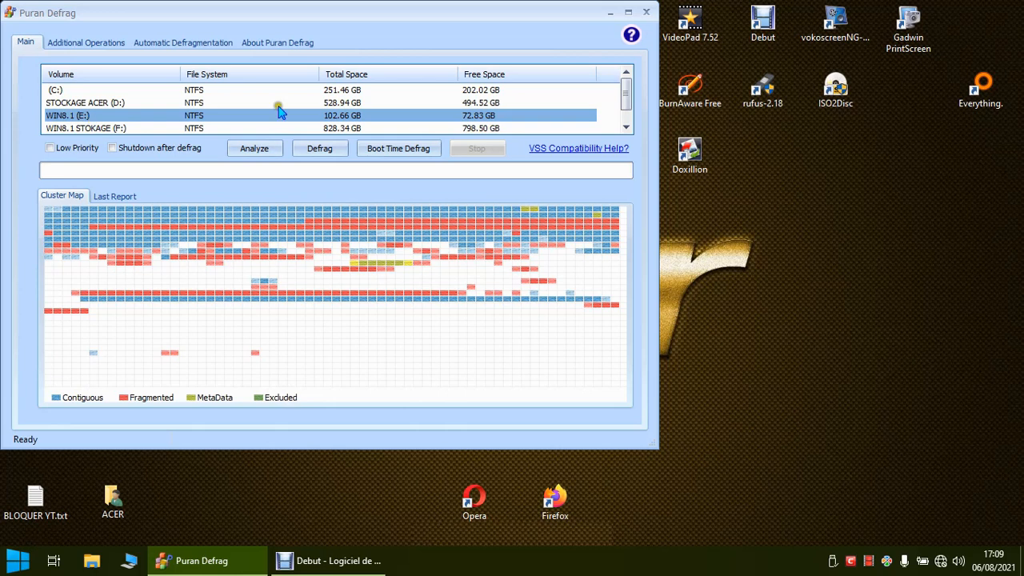
left_click_drag(384, 20, 439, 26)
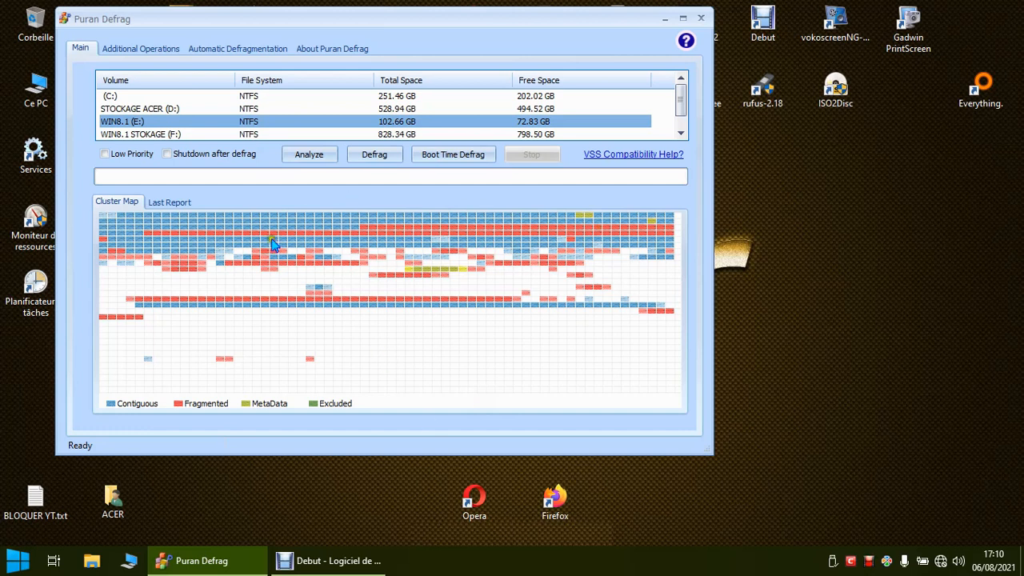
left_click(178, 203)
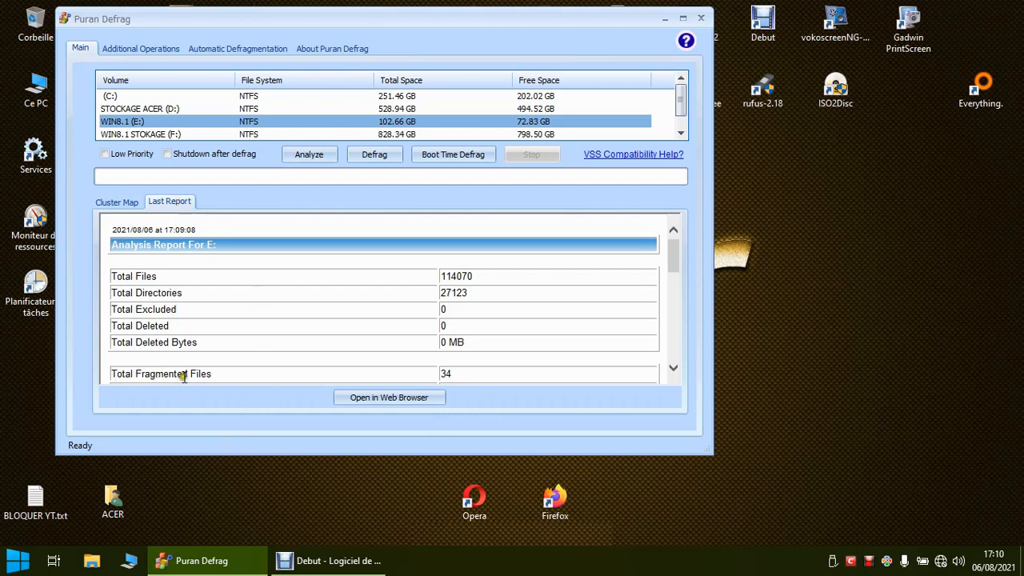
mouse_move(675, 265)
left_mouse_down()
mouse_move(678, 345)
mouse_move(674, 256)
left_mouse_up()
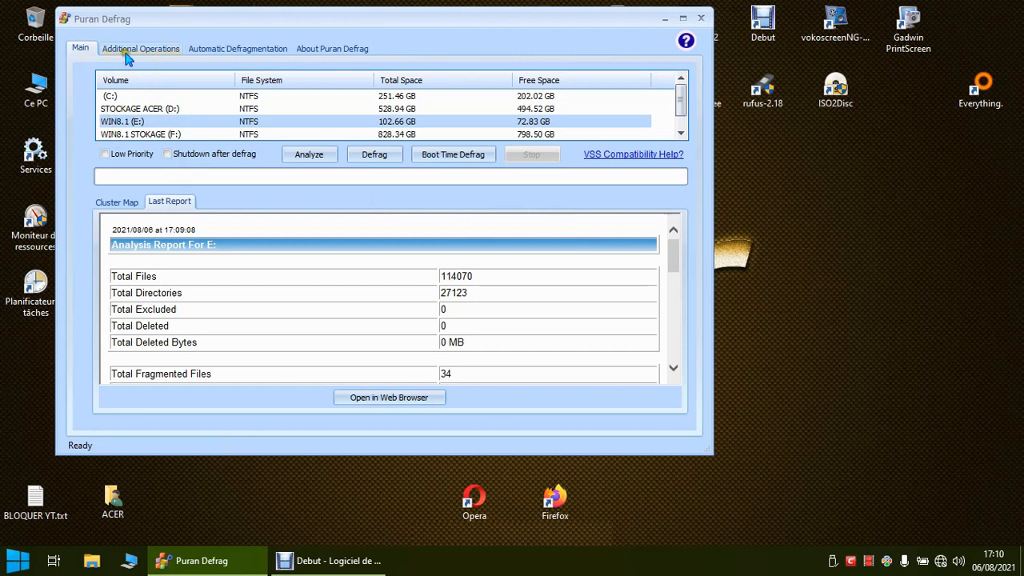
Review the additional defragmentation operations, toggling the Puran Intelligent Optimizer (PIOZR) option off and back on
left_click(158, 50)
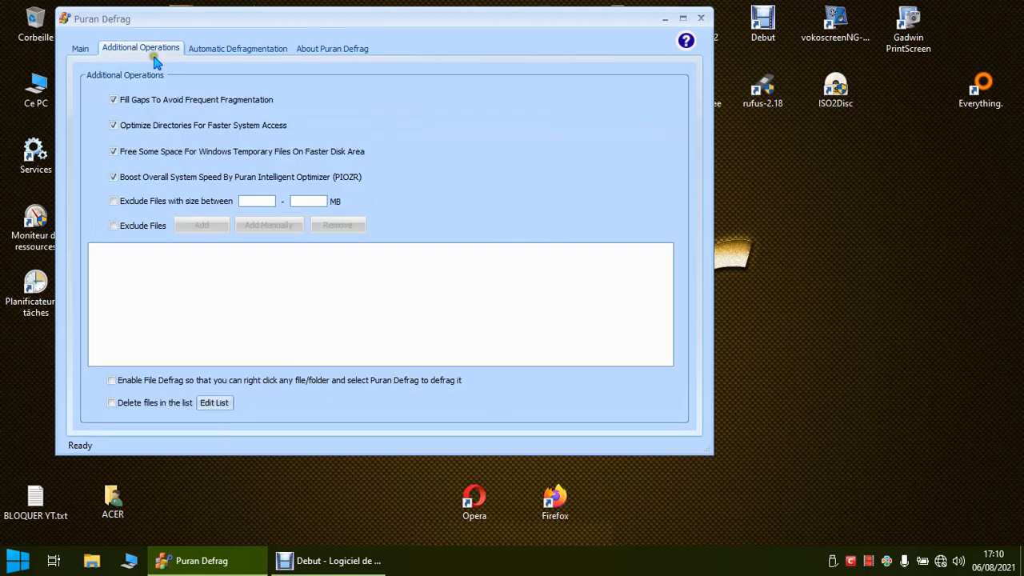
left_click(113, 177)
left_click(114, 178)
Analyze the WIN8.1 (E:) volume again and enlarge the window to read more of the report
left_click(83, 51)
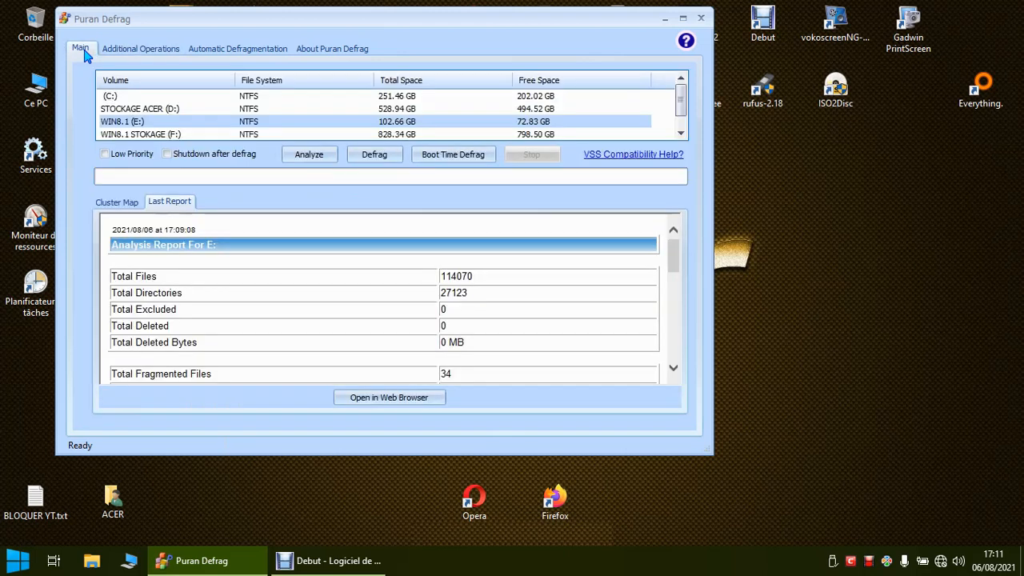
left_click(132, 201)
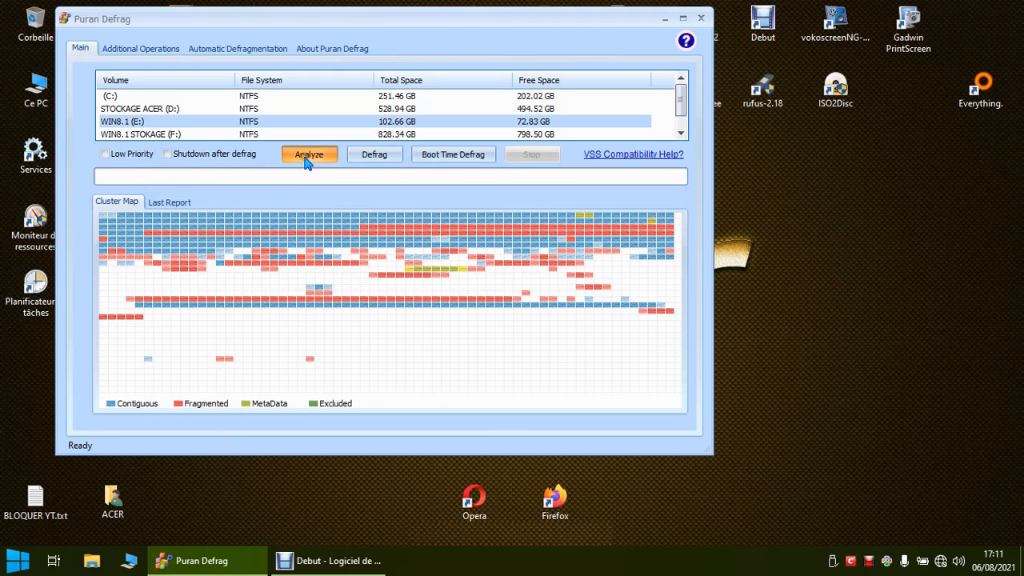
left_click(309, 156)
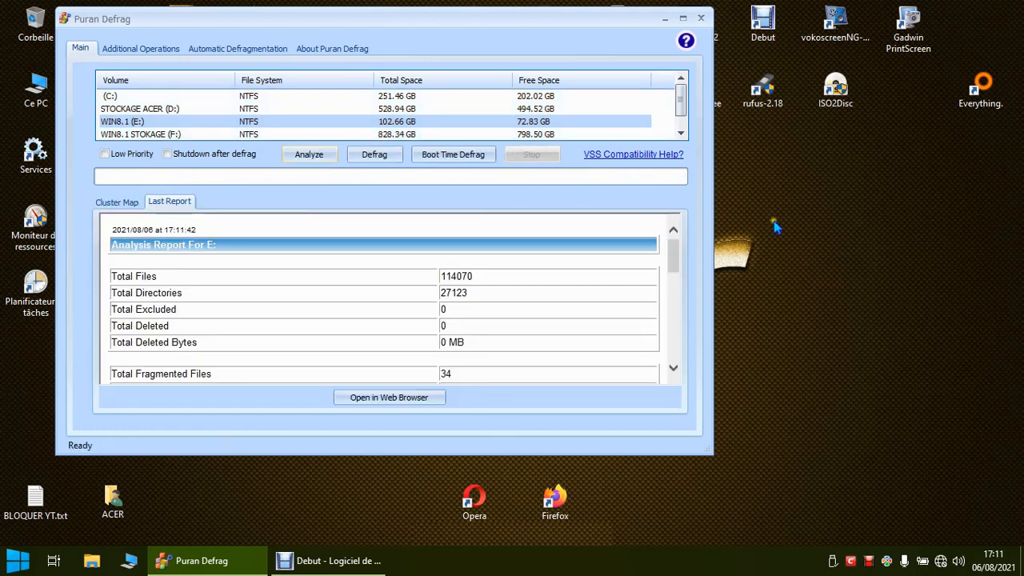
left_click_drag(718, 458, 872, 541)
mouse_move(832, 317)
left_mouse_down()
mouse_move(831, 389)
mouse_move(831, 307)
left_mouse_up()
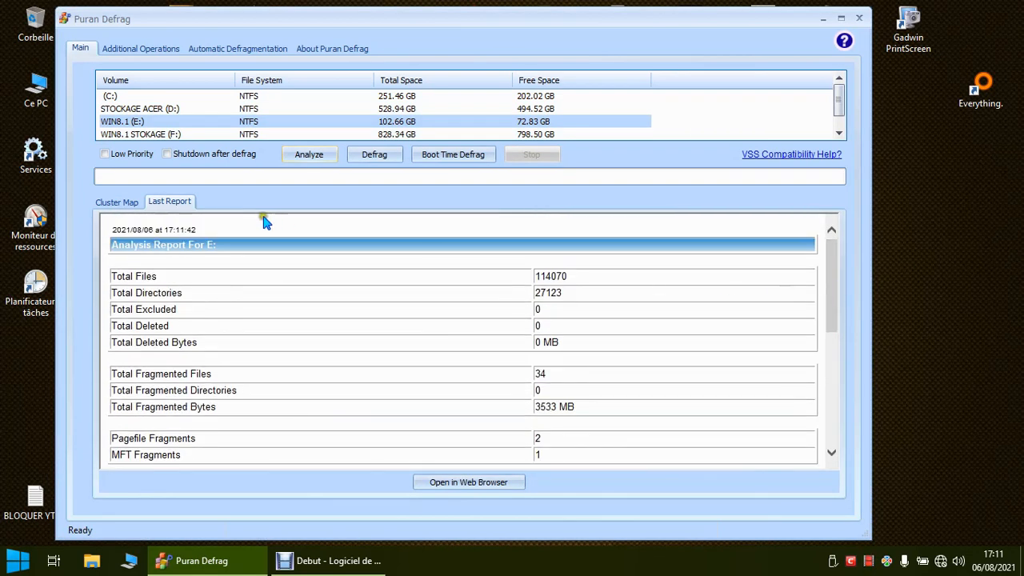
Check the cluster map of E: against its last report, refreshing the desktop in between
left_click(129, 203)
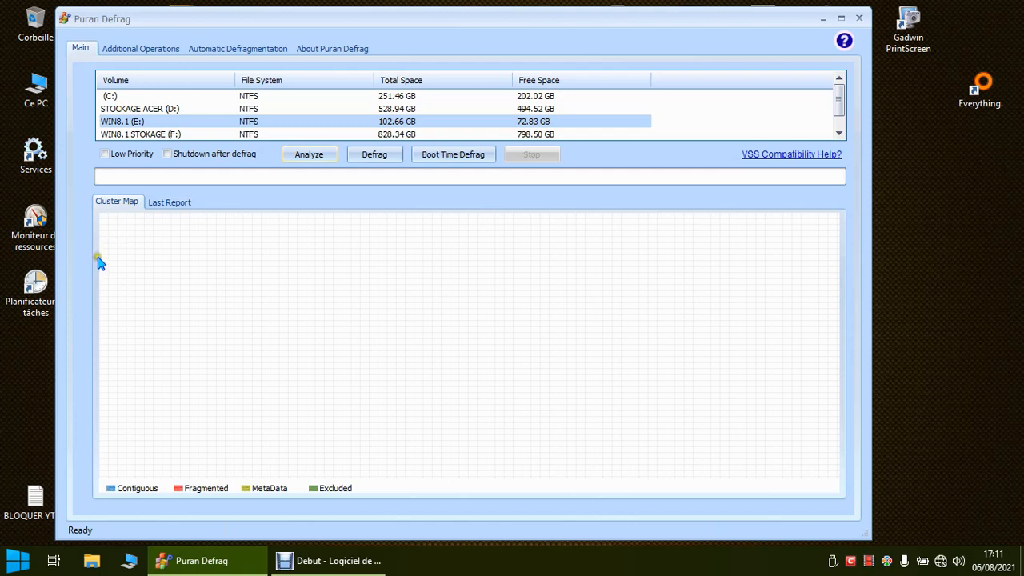
left_click(164, 204)
left_click(135, 205)
left_click(178, 205)
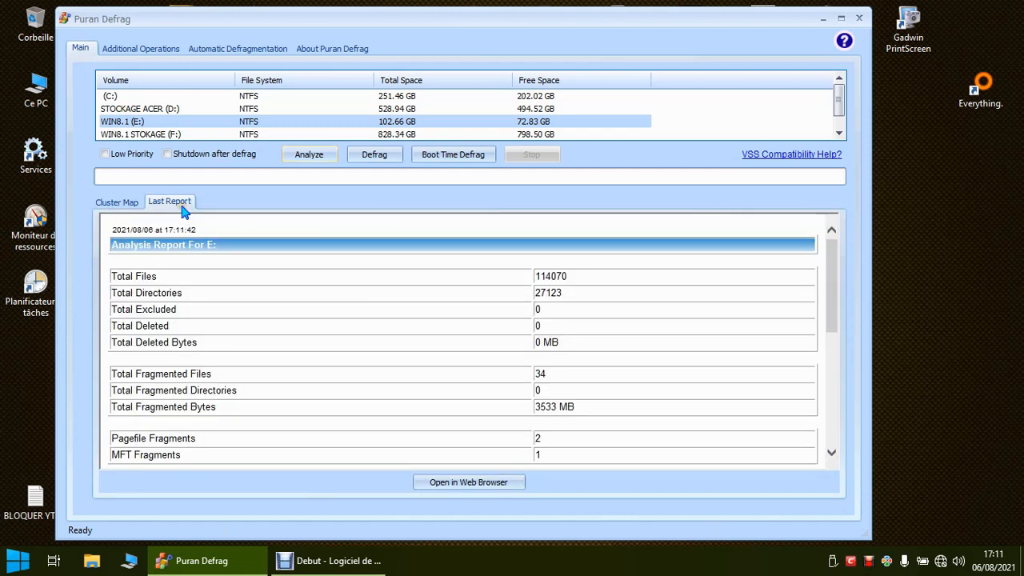
left_click(128, 206)
right_click(851, 264)
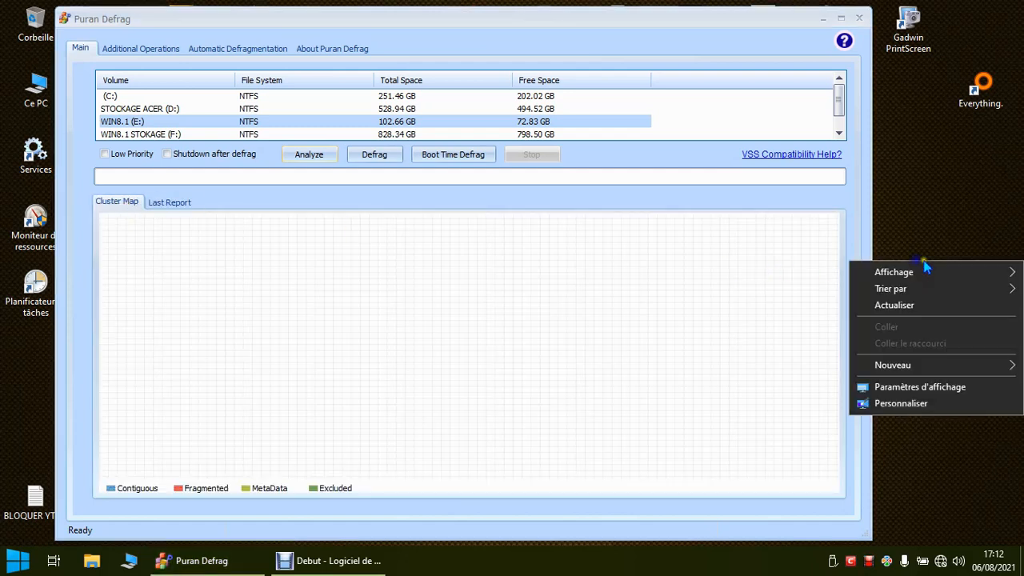
left_click(926, 309)
left_click(187, 205)
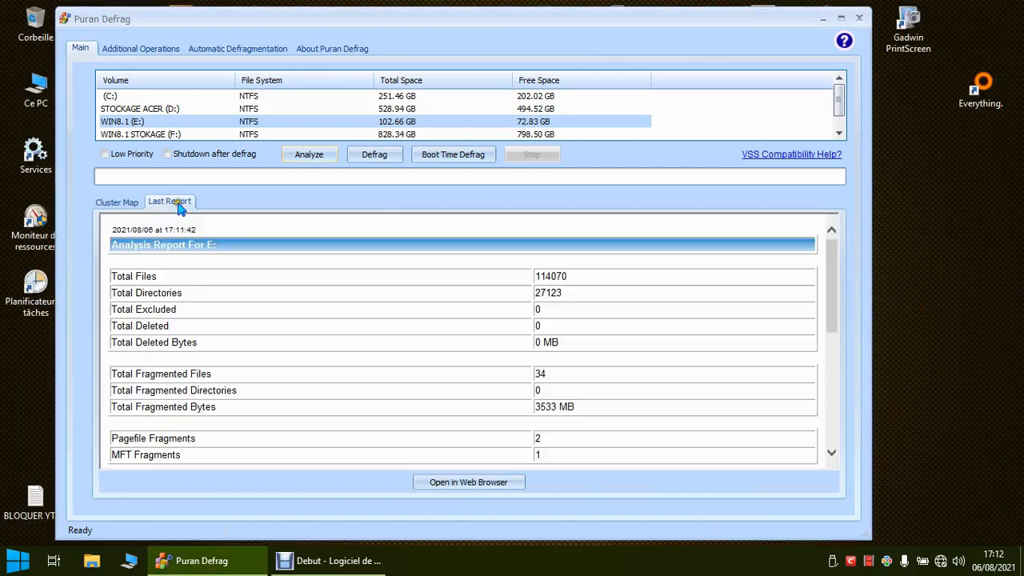
left_click(133, 205)
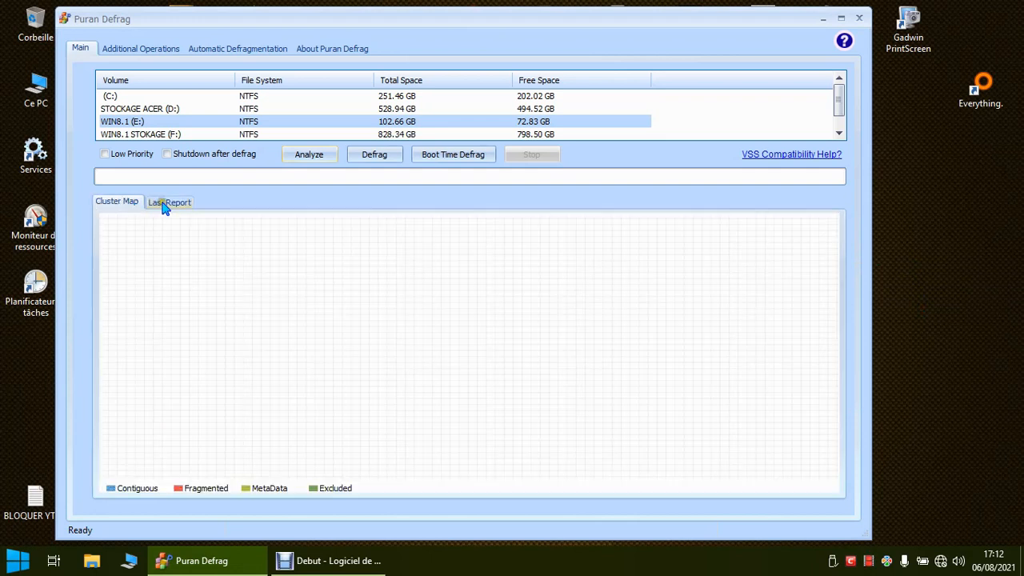
left_click(164, 205)
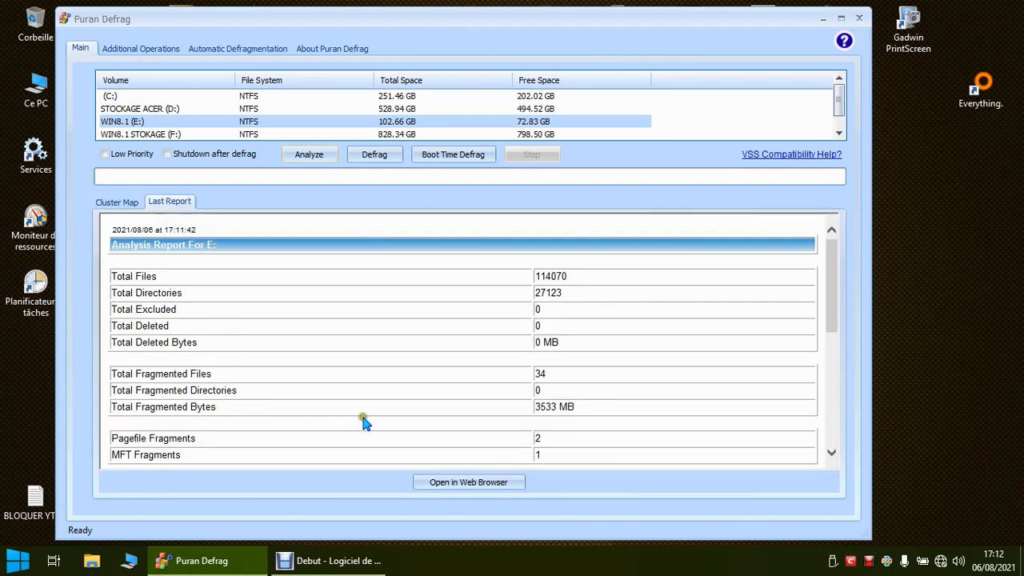
left_click(125, 203)
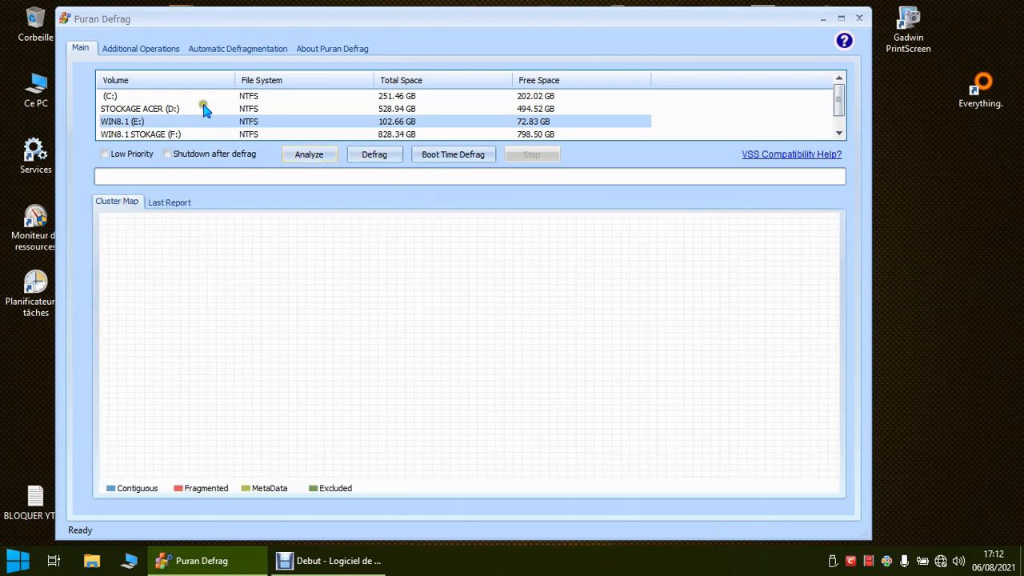
Check the enabled additional operations and start defragmenting the WIN8.1 (E:) volume
left_click(171, 49)
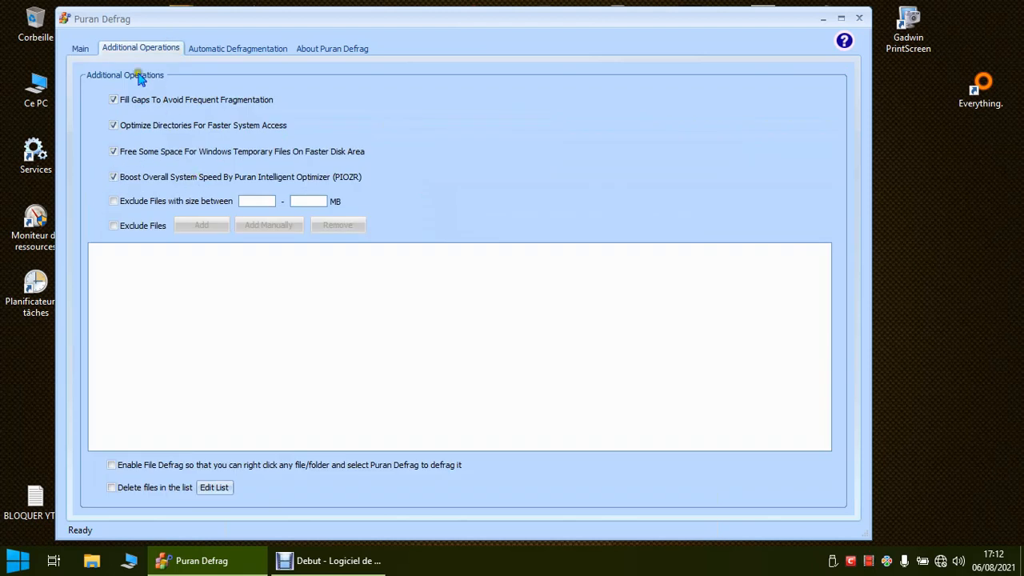
left_click(80, 50)
left_click(374, 156)
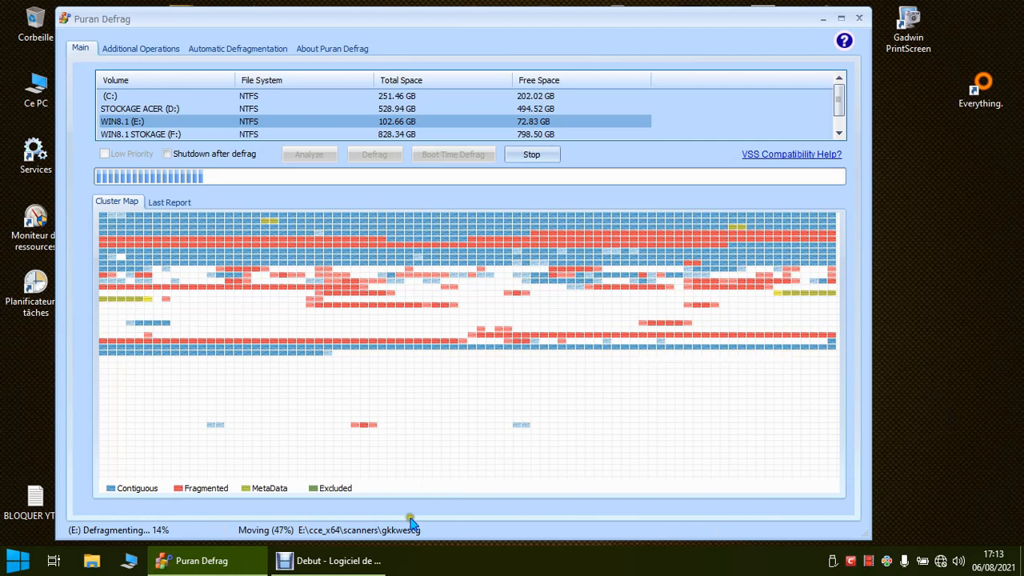
Bring the defragmentation window back up and examine the cluster map of the E: volume
left_click(337, 562)
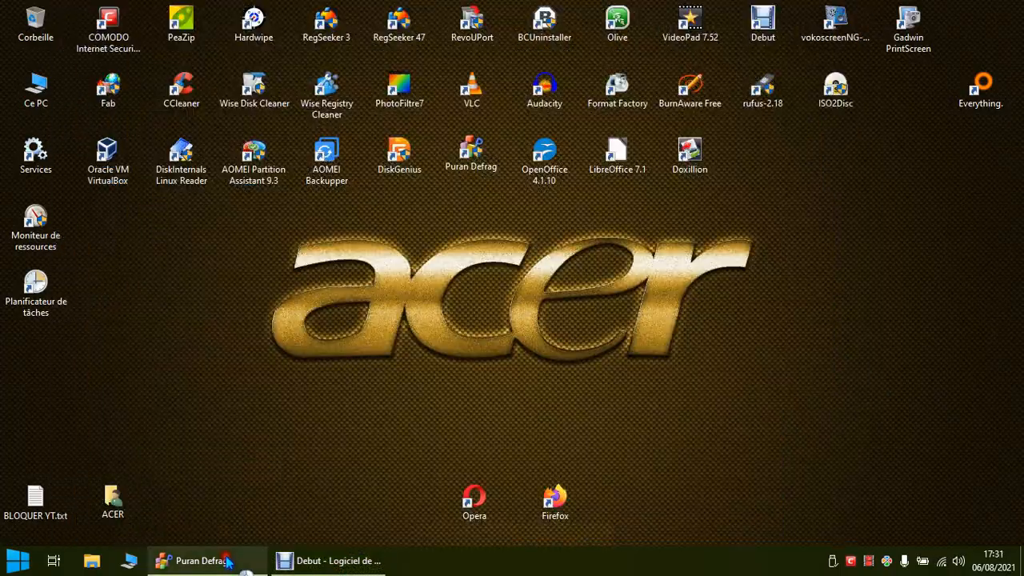
left_click(227, 562)
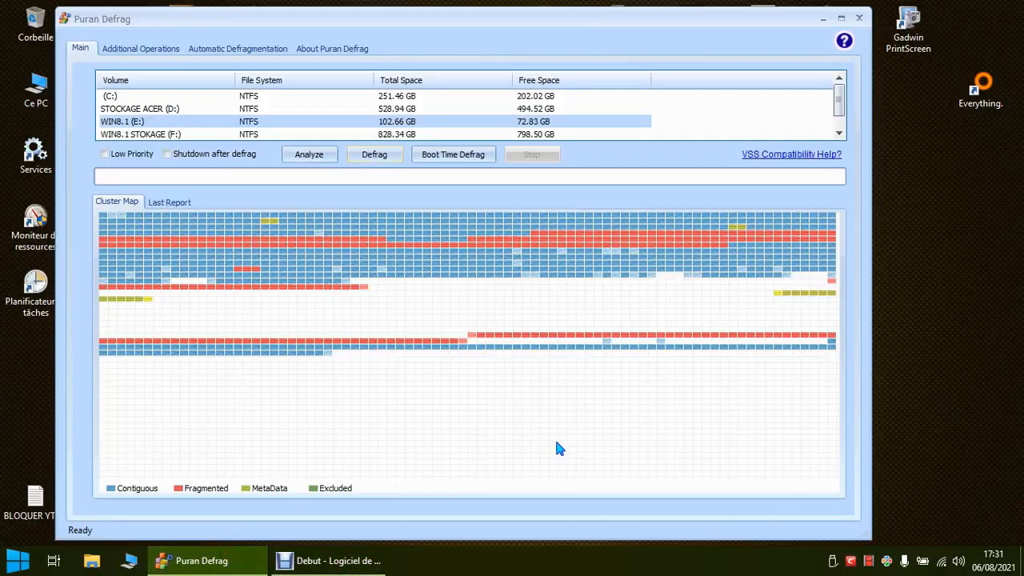
left_click(527, 372)
left_click(526, 367)
left_click(632, 378)
left_click(252, 424)
Run a new analysis of the defragmented WIN8.1 (E:) volume
left_click(124, 123)
left_click(309, 155)
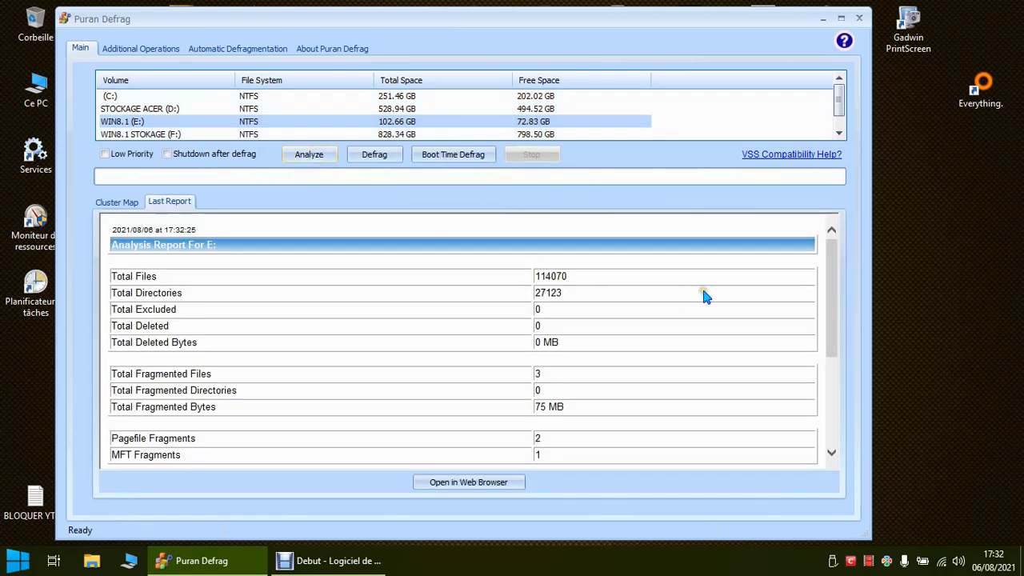
Review the new cluster map and analysis report for E:, and close the defragmentation program
left_click(132, 204)
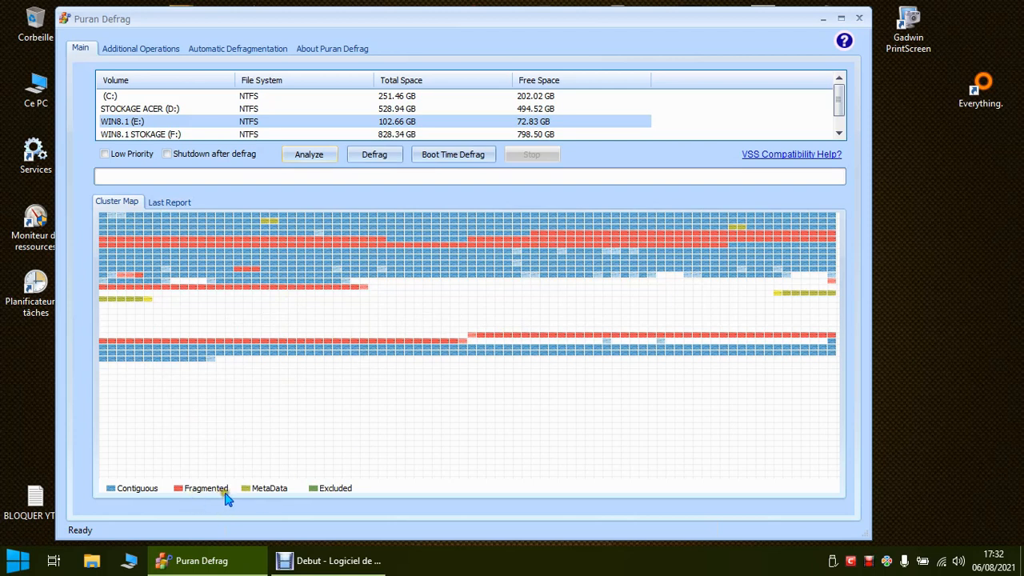
left_click(178, 204)
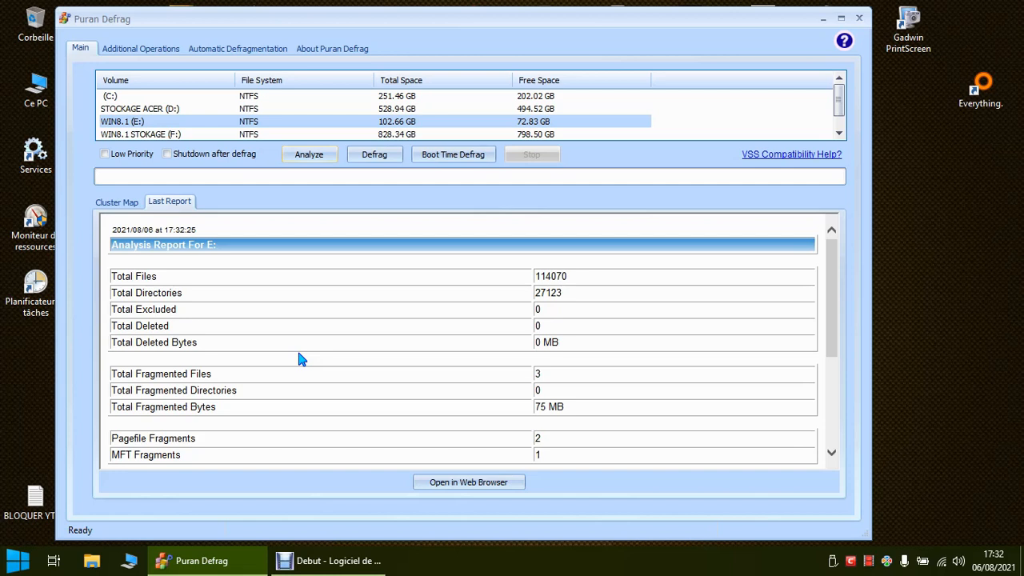
left_click_drag(830, 338, 838, 318)
left_click(132, 202)
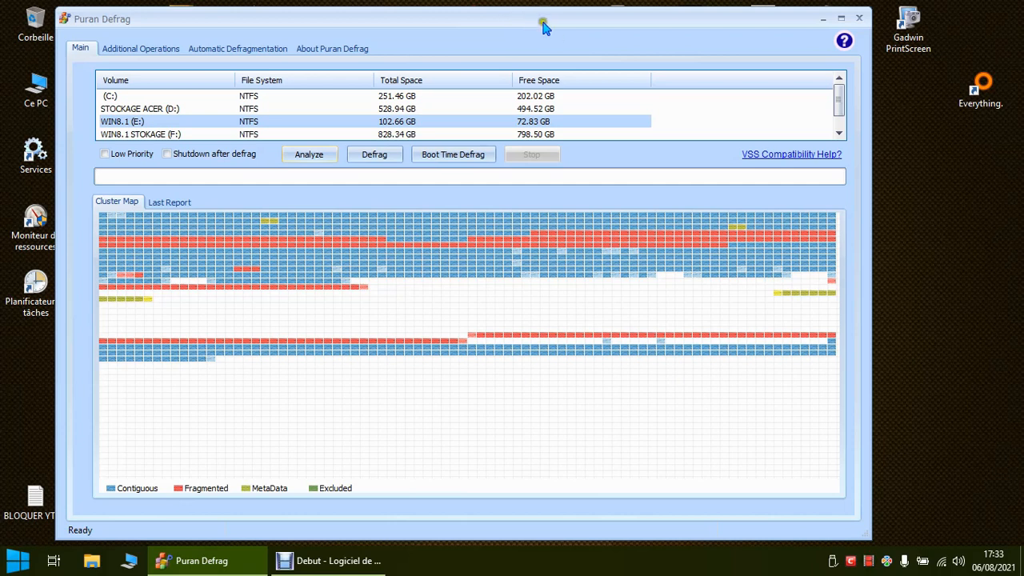
left_click(859, 18)
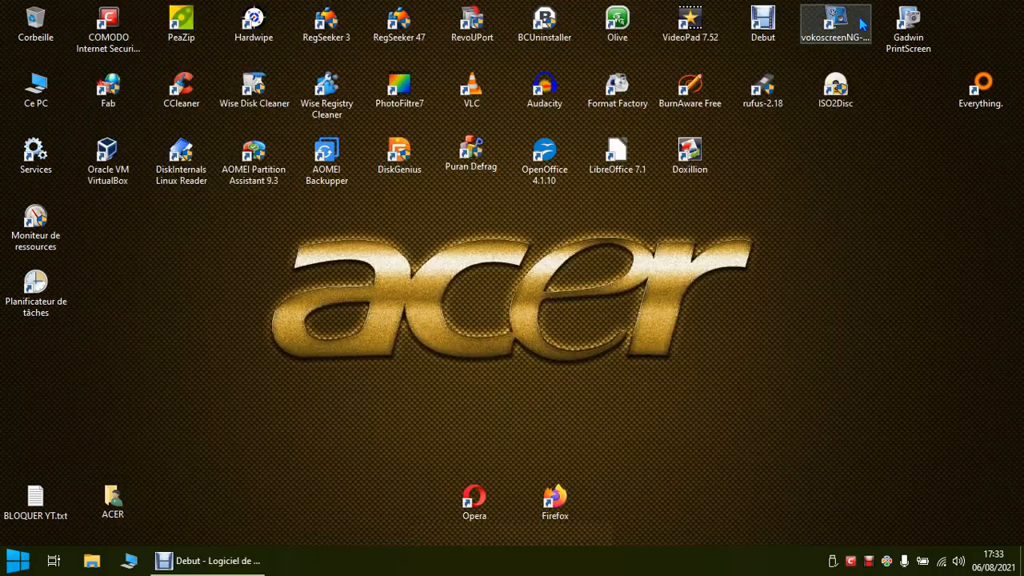